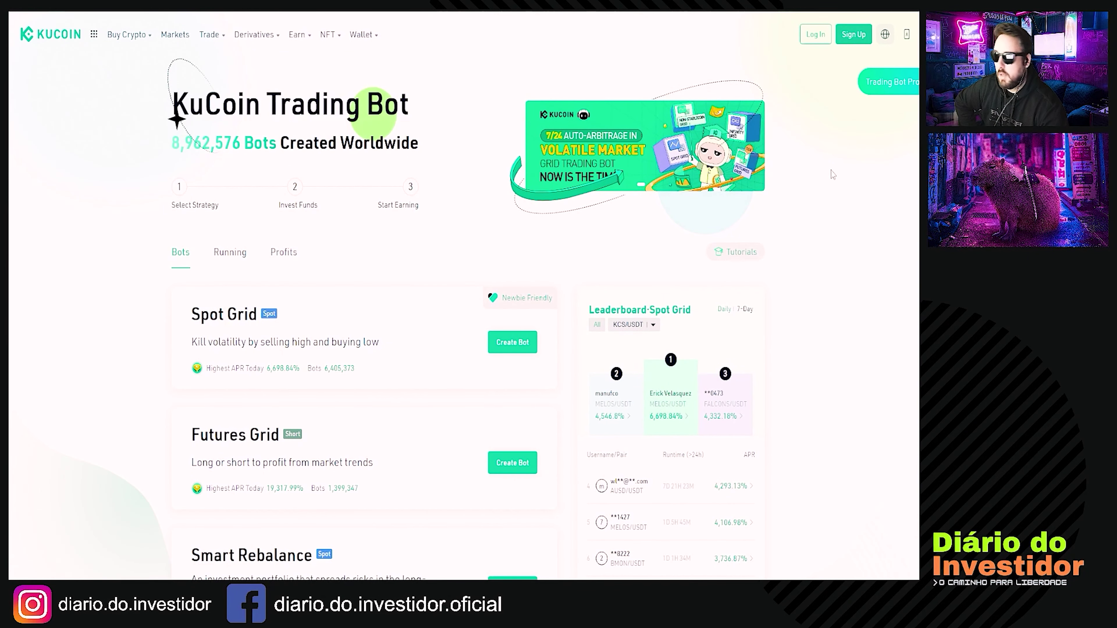
- Start creating a Smart Rebalance bot and log in with the prefilled account credentials
scroll(832, 217, "down", 5)
scroll(831, 217, "down", 1)
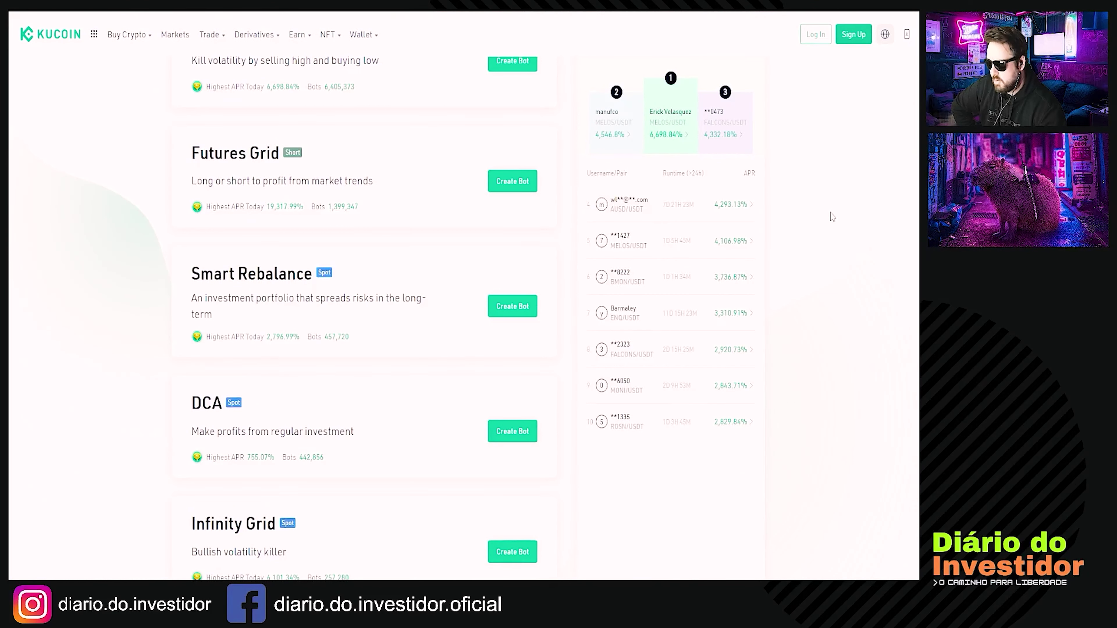
scroll(831, 217, "up", 6)
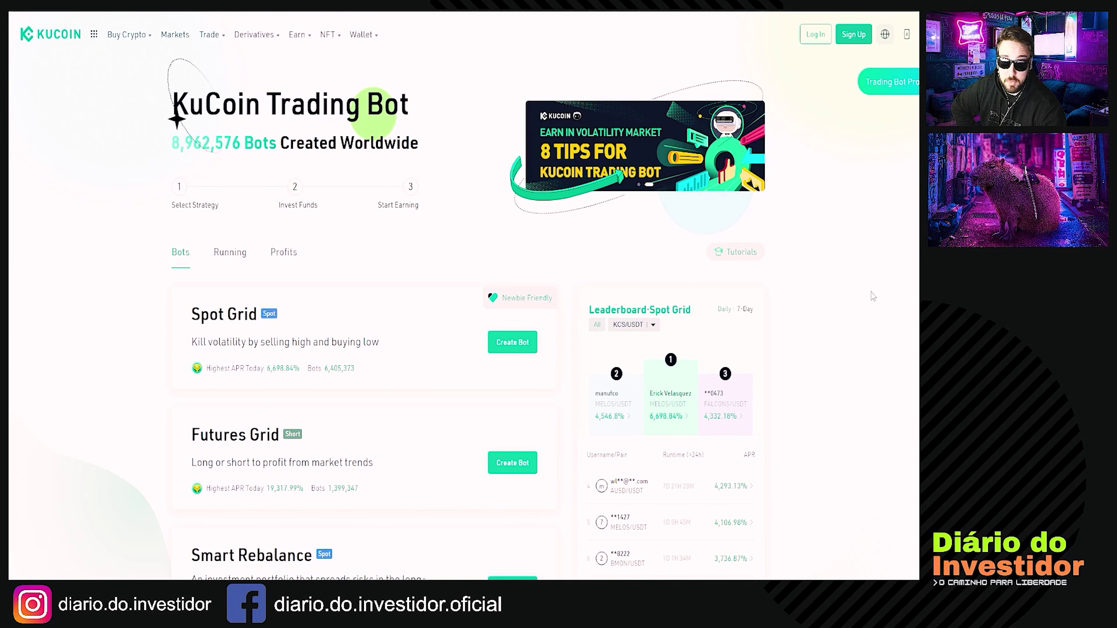
scroll(836, 293, "down", 2)
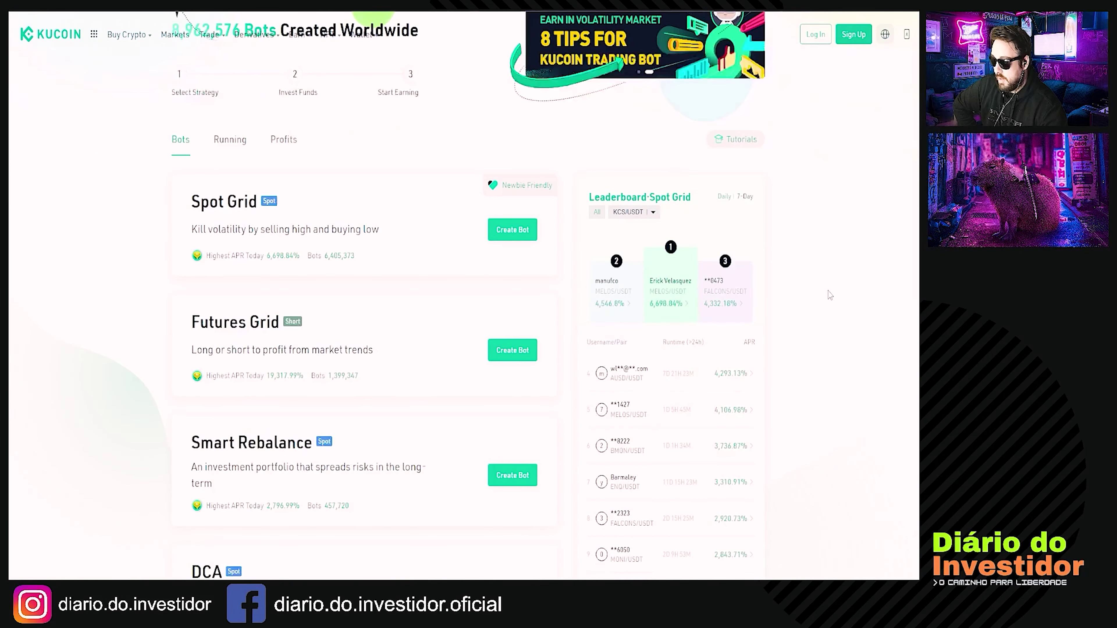
scroll(825, 342, "down", 1)
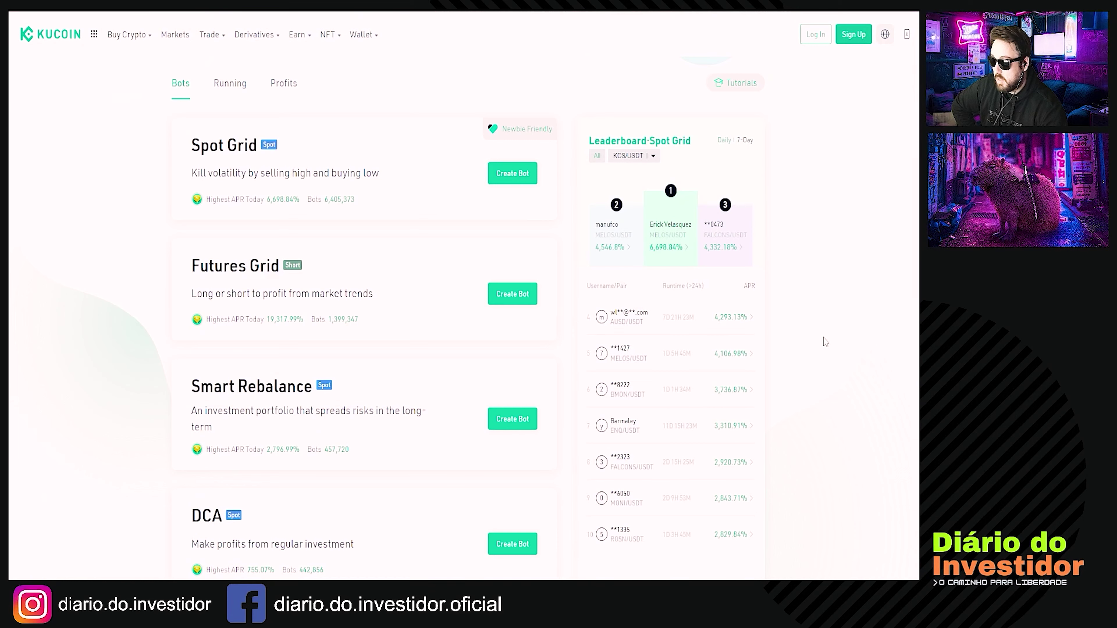
scroll(825, 342, "down", 2)
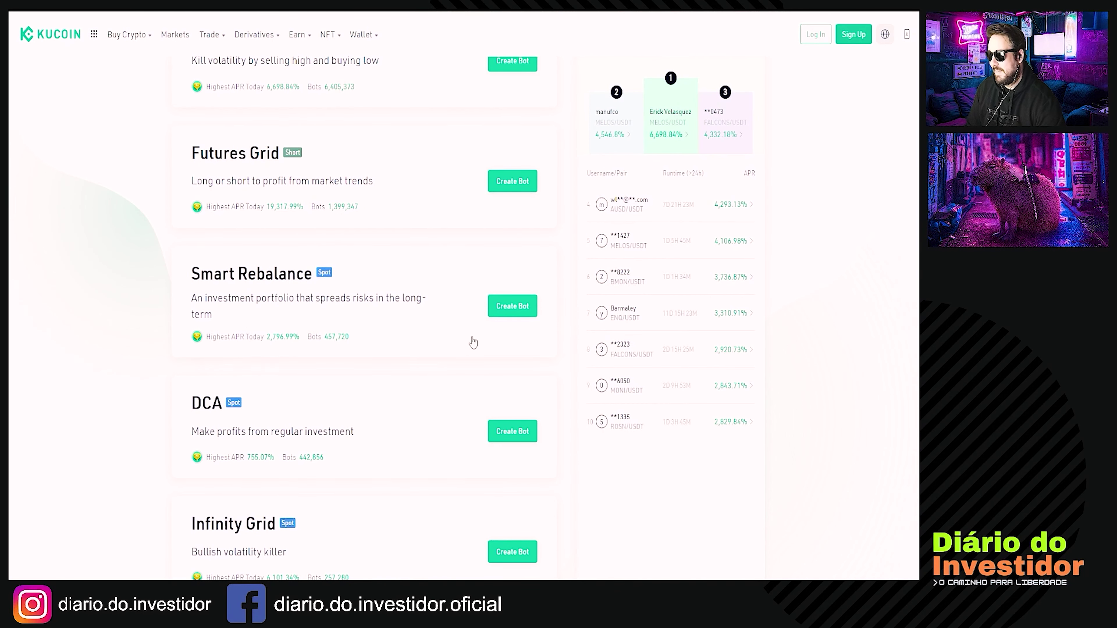
left_click(513, 306)
left_click(790, 281)
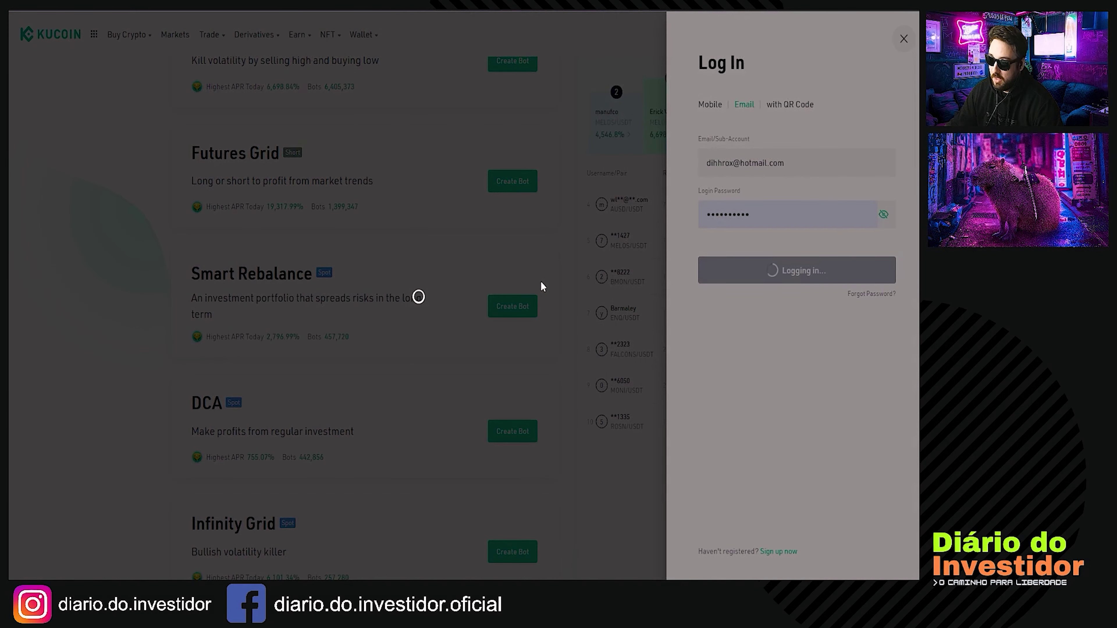
left_click(418, 300)
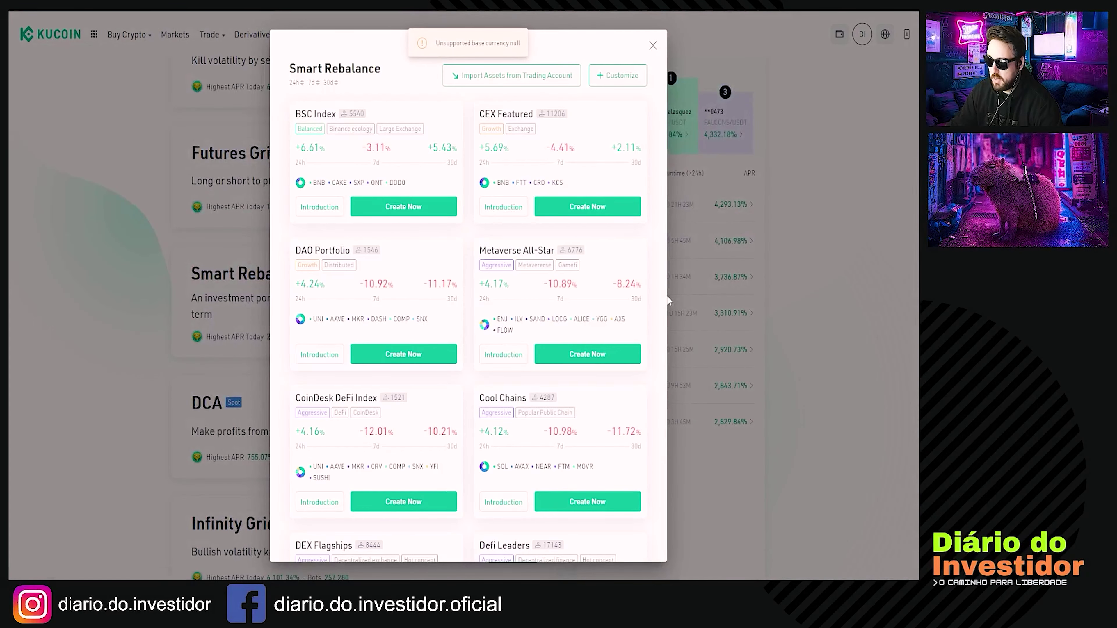
- Set up a customized Smart Rebalance portfolio and select BTC and ETH as its first coins
left_click(631, 78)
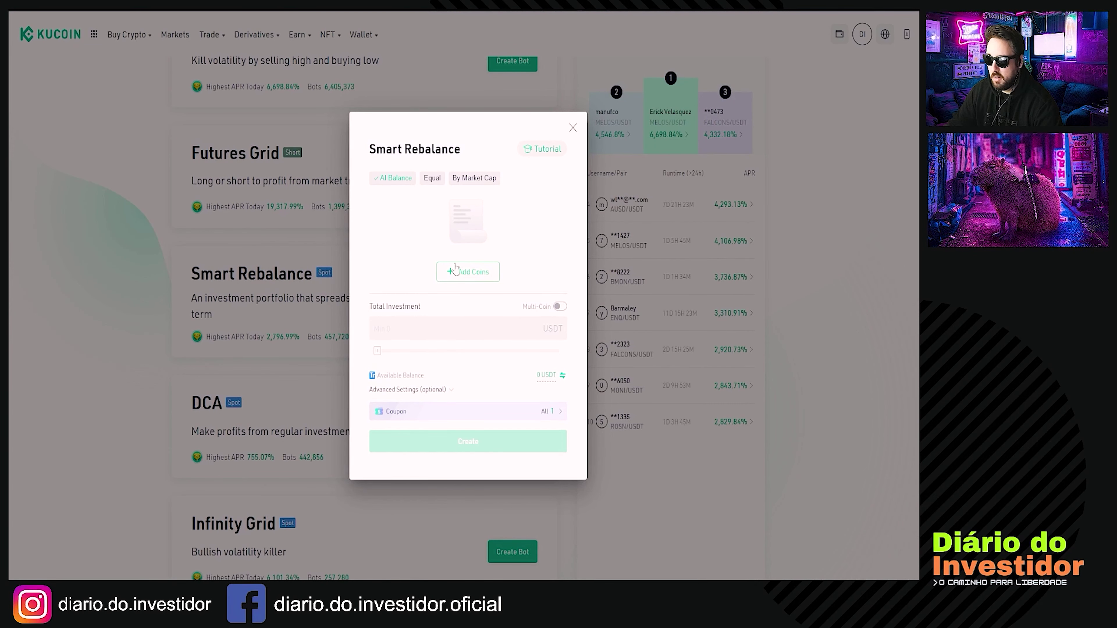
left_click(461, 281)
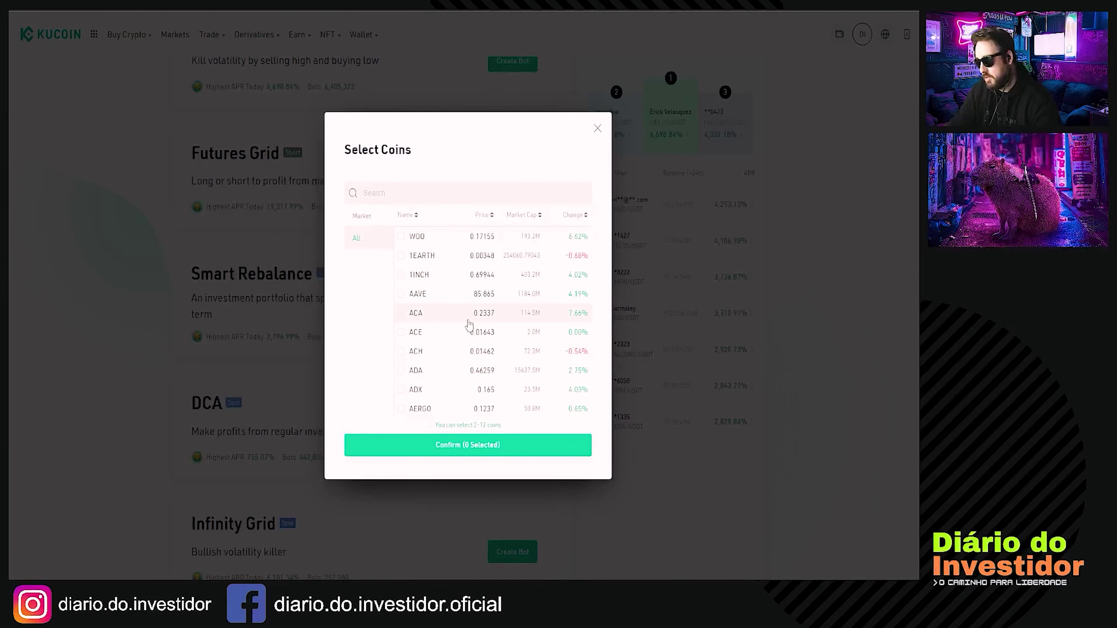
left_click(396, 193)
type("btc")
left_click(401, 237)
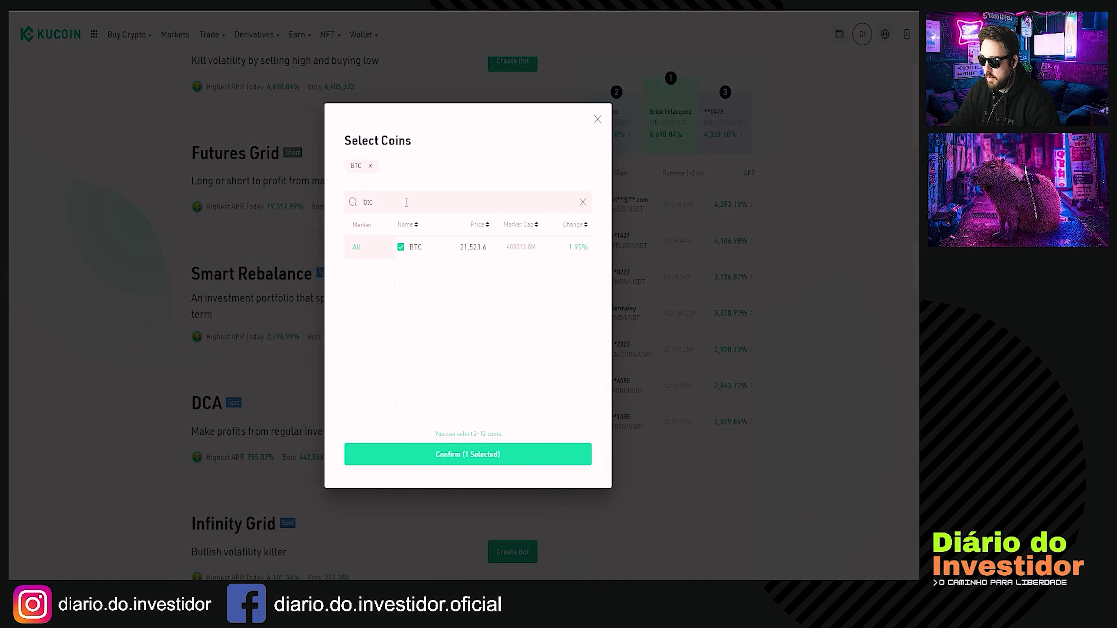
left_click_drag(402, 207, 342, 204)
type("eth")
left_click(465, 249)
- Add ADA, BNB, LINK and USDT to the coin selection and confirm it
type("ada")
left_click(416, 248)
type("bnb")
left_click(416, 247)
type("link")
left_click(416, 247)
type("usdt")
left_click(416, 248)
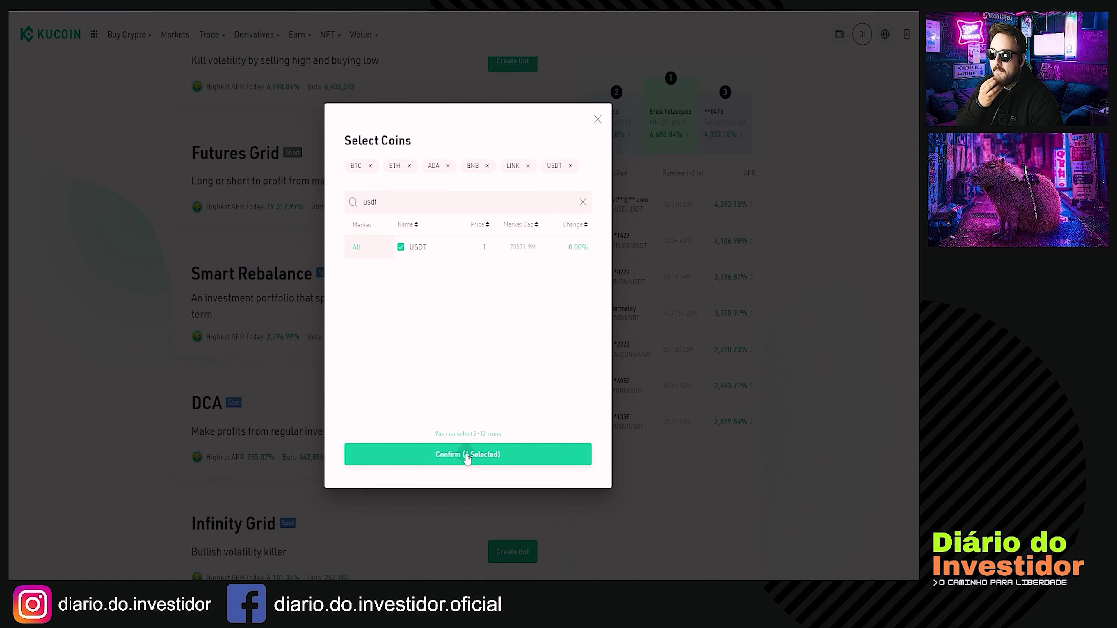
left_click(467, 457)
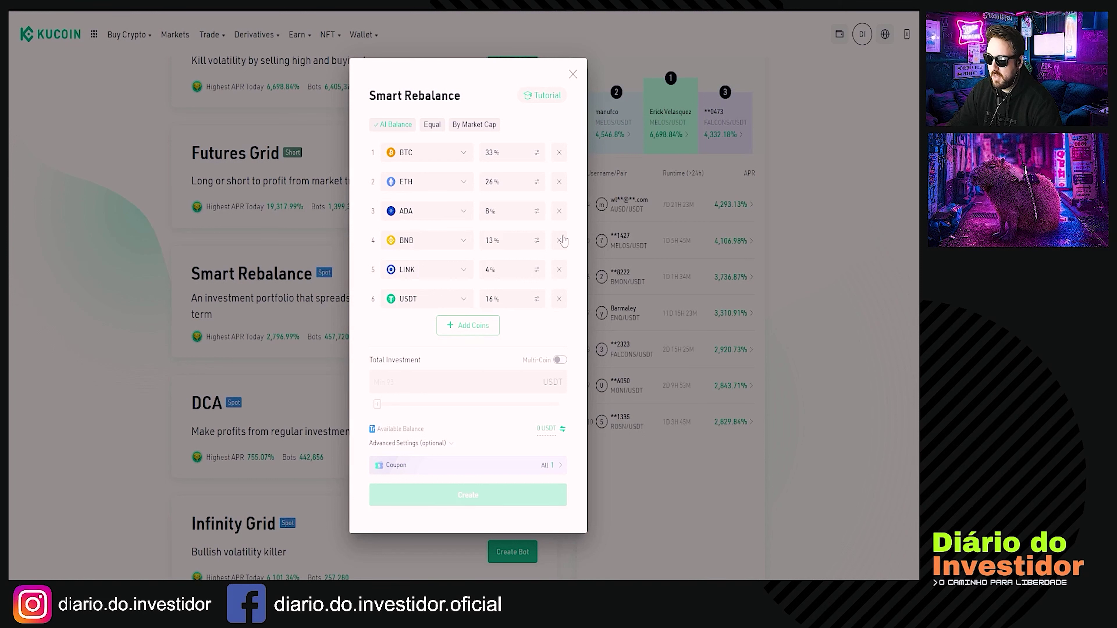
- Weight the coins by market cap and set auto-rebalance to run by time every 7 days
left_click(475, 124)
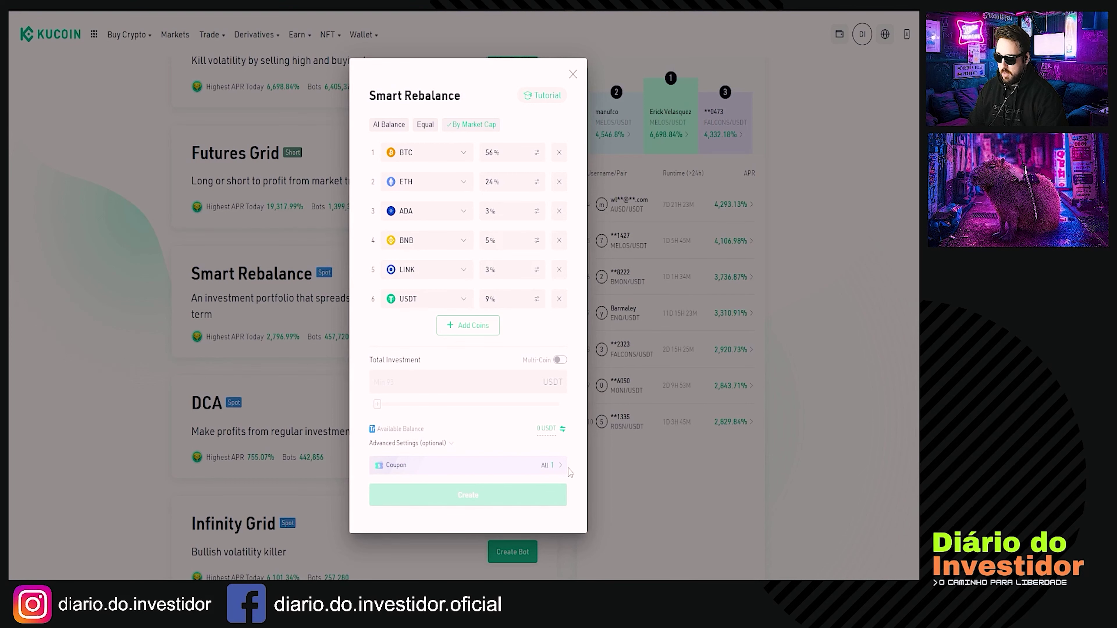
left_click(427, 443)
left_click(543, 433)
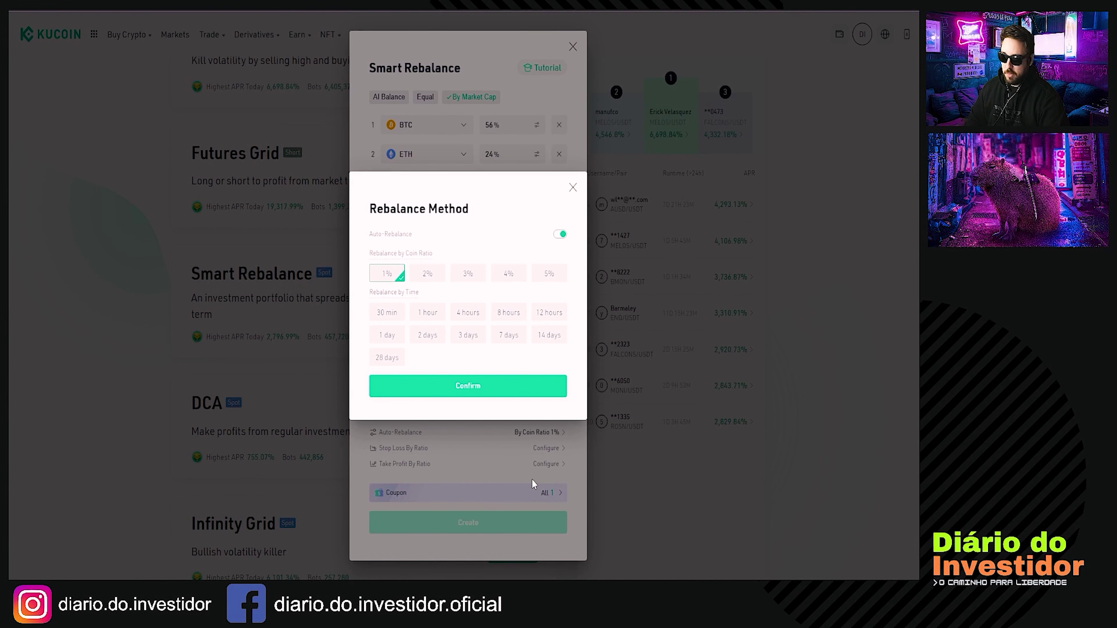
left_click(515, 341)
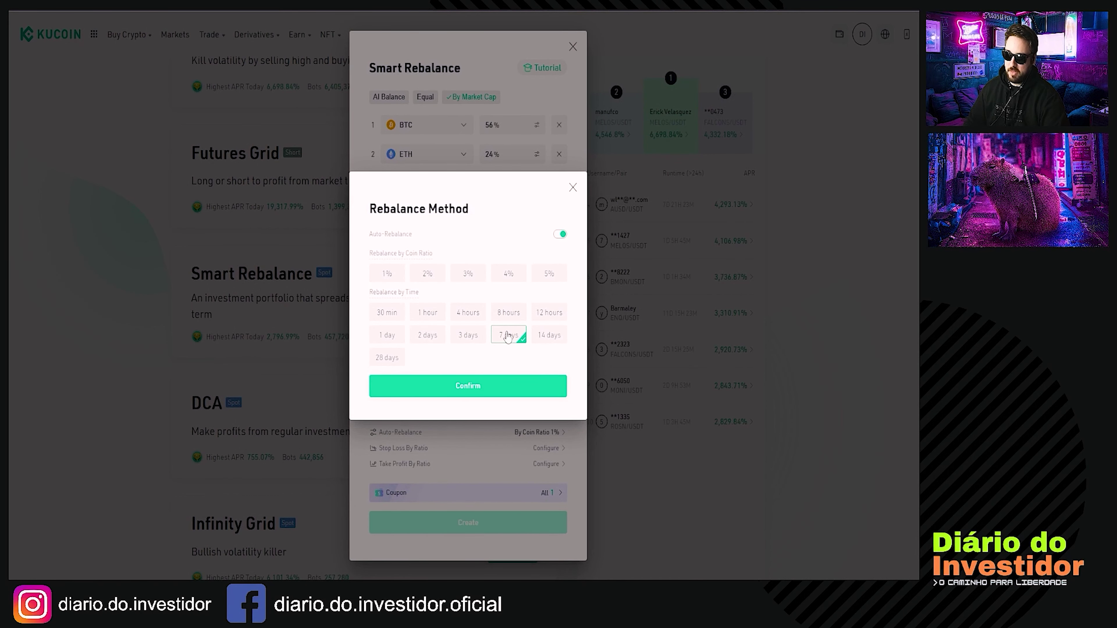
left_click(501, 391)
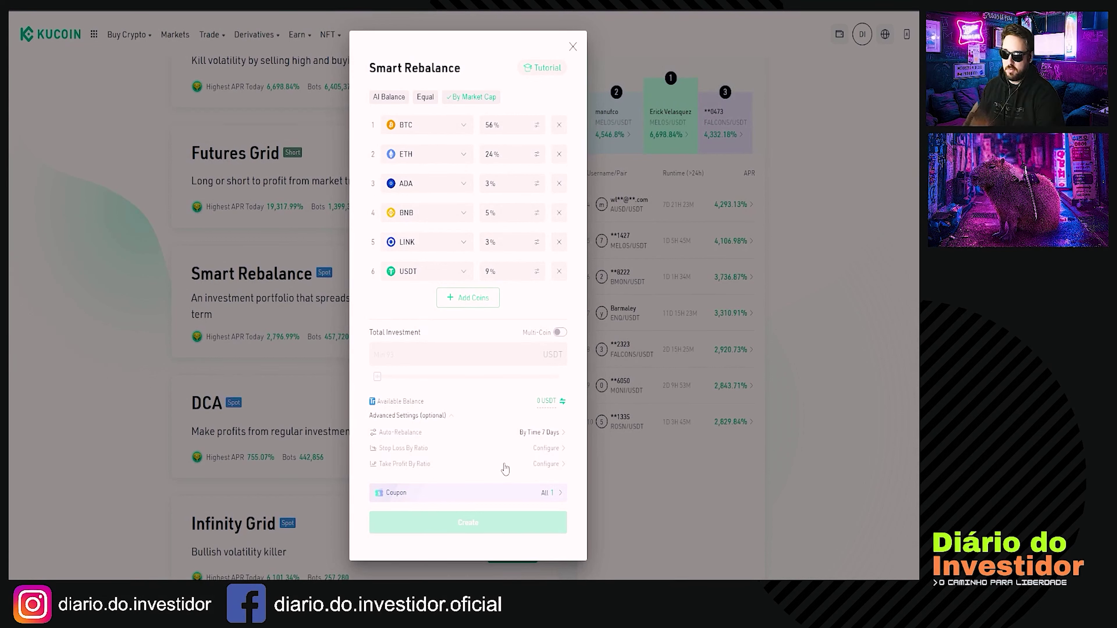
- Enter a total investment of 93 USDT and clear the amount again
left_click(438, 358)
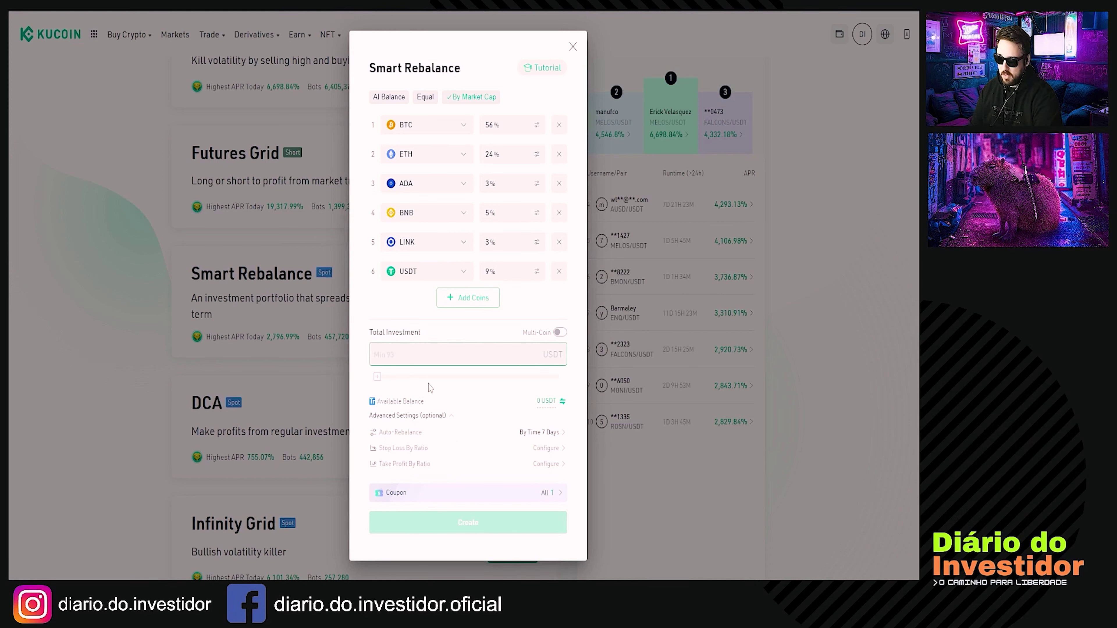
type("93")
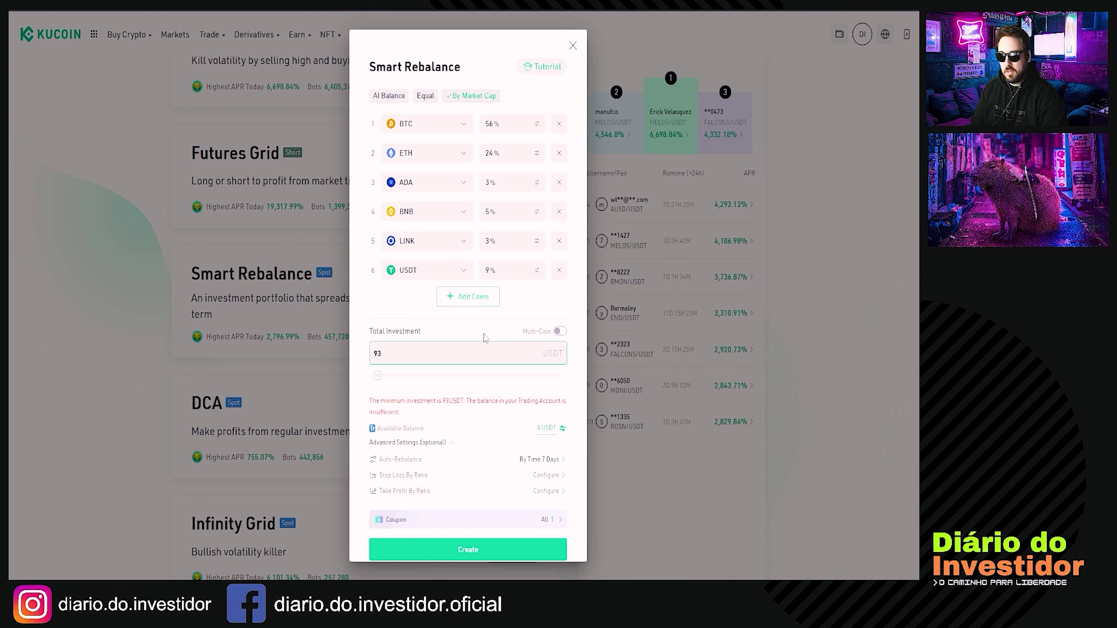
left_click_drag(387, 354, 369, 355)
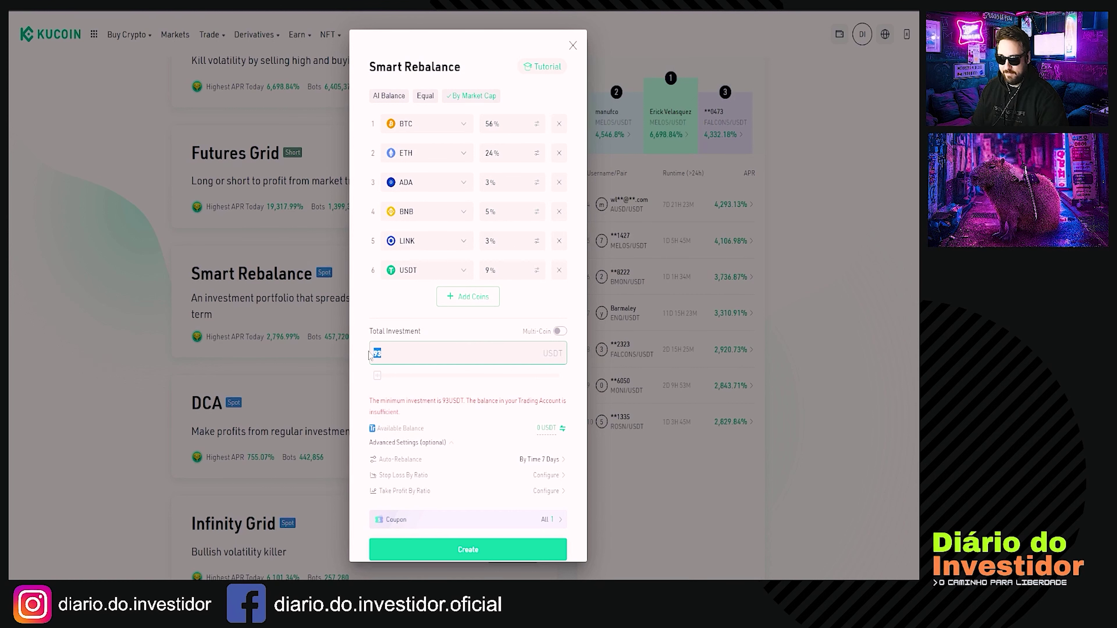
key("BackSpace")
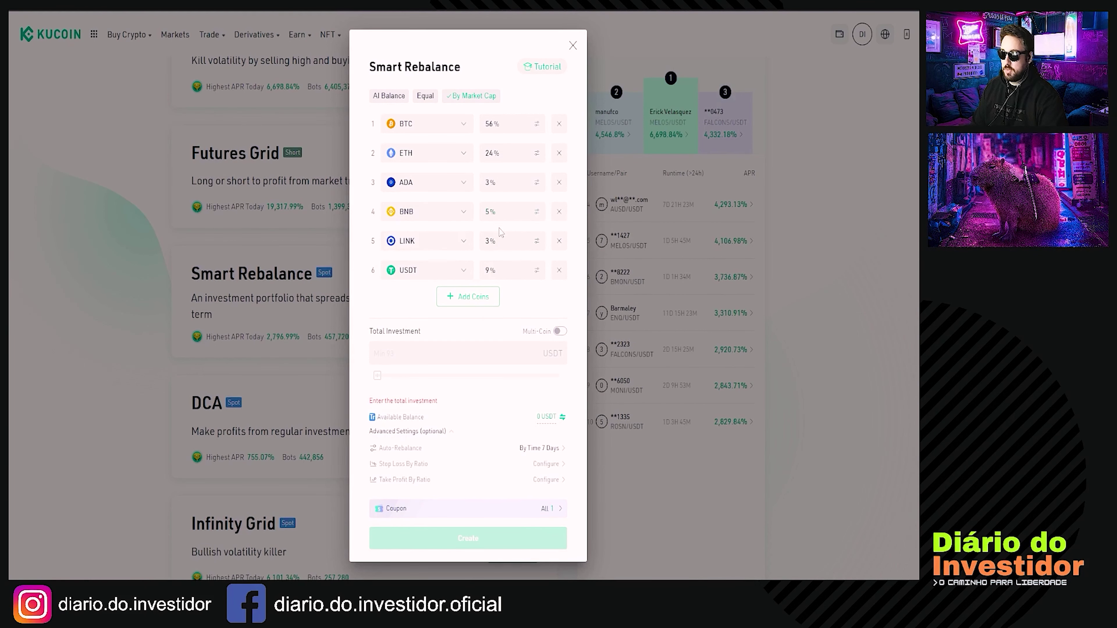
- Try the 4%, 5% and 3% coin-ratio options of the rebalance method and close it without applying them
left_click(535, 449)
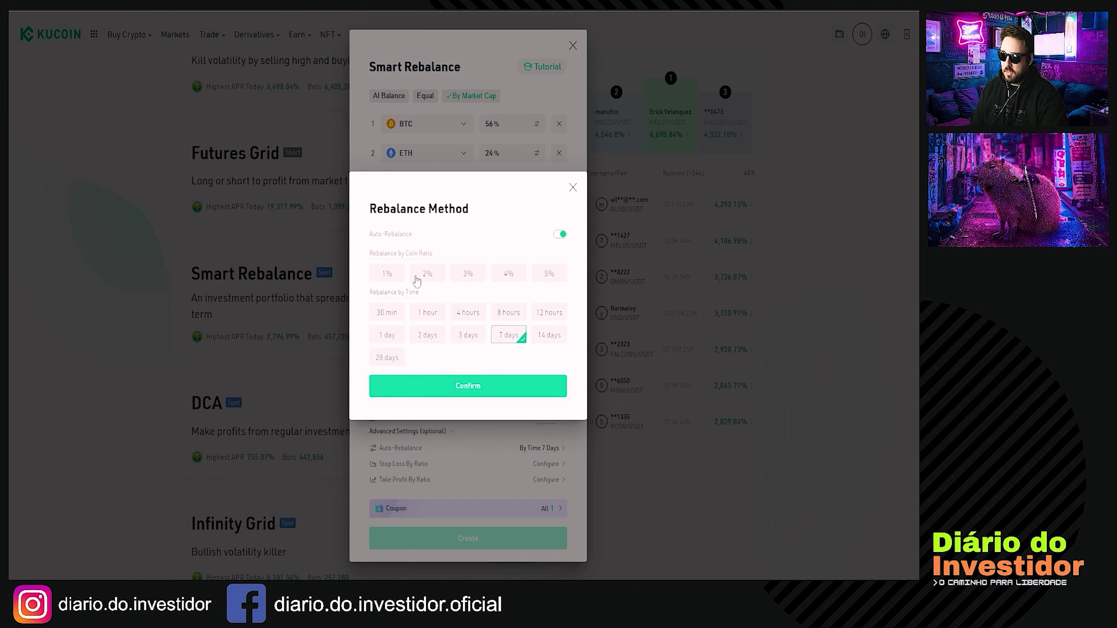
left_click(518, 276)
left_click(539, 278)
left_click(472, 275)
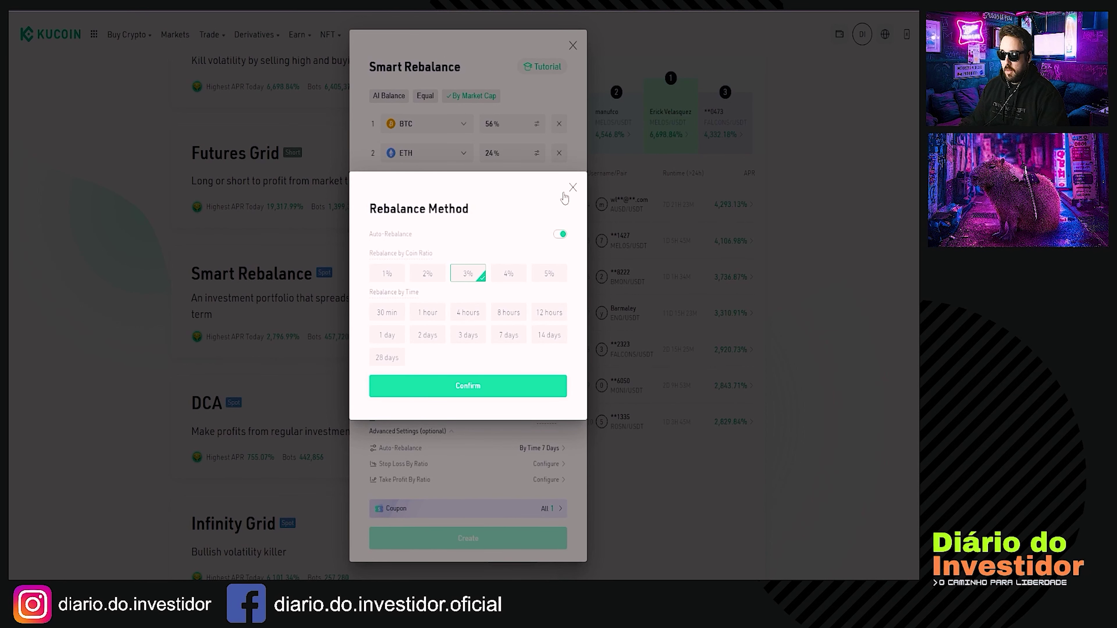
left_click(573, 188)
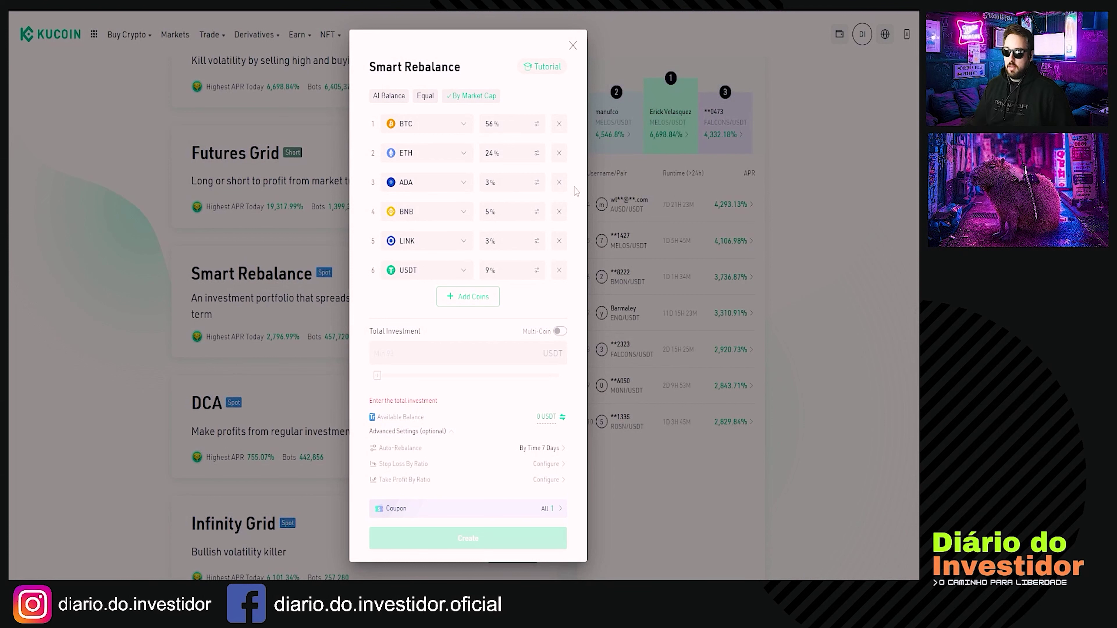
- Try rebalancing by time at 1 day and 30 min and by coin ratio at 5%, discarding the changes
left_click(545, 448)
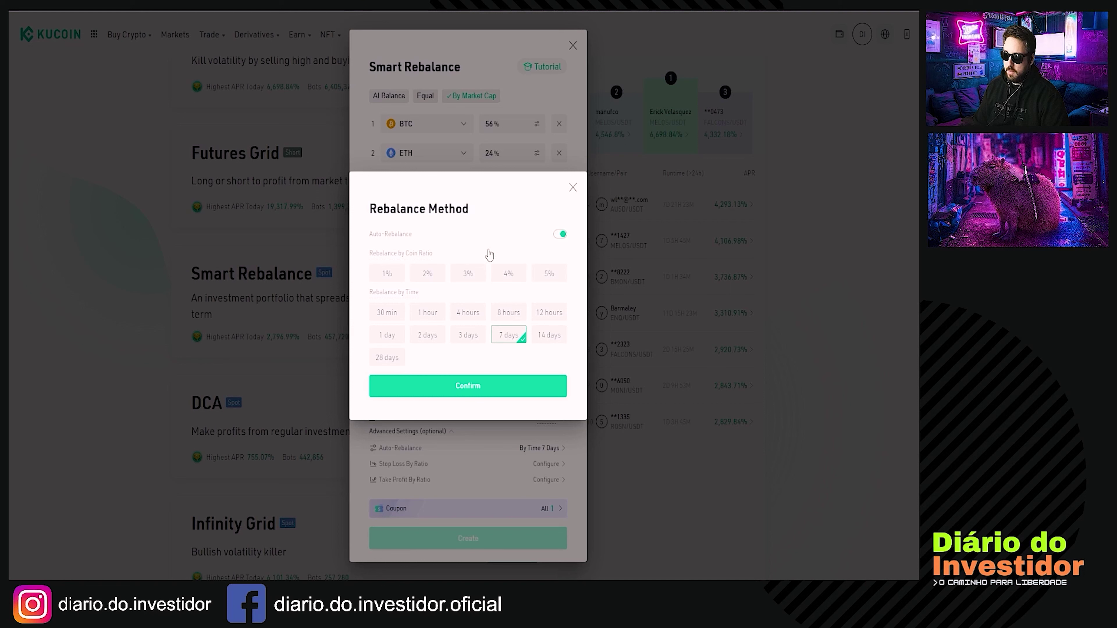
left_click(379, 336)
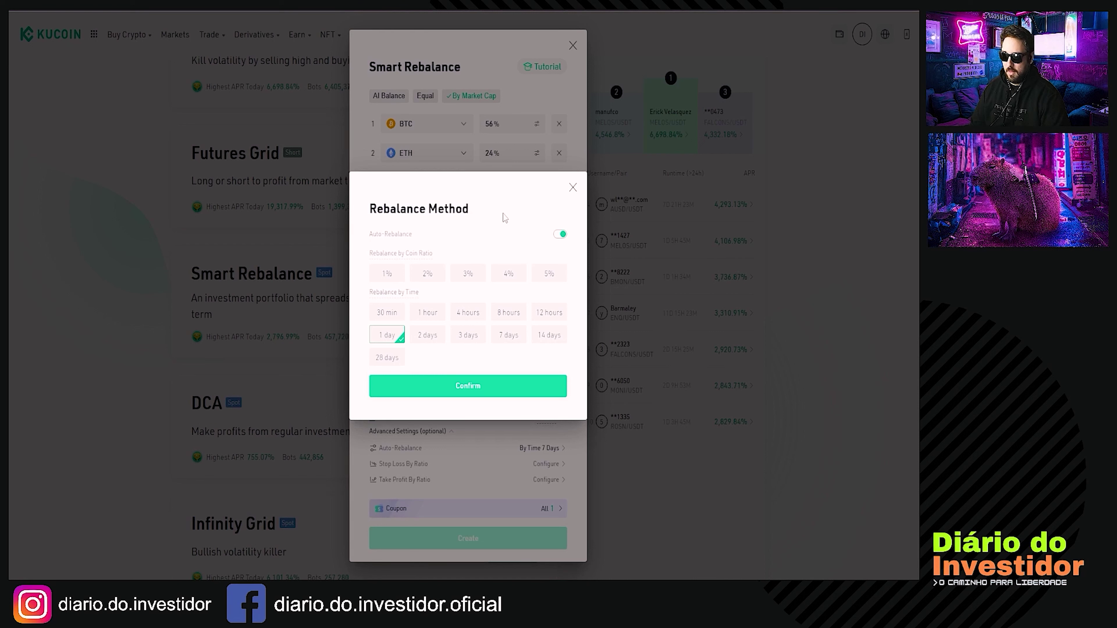
left_click(377, 312)
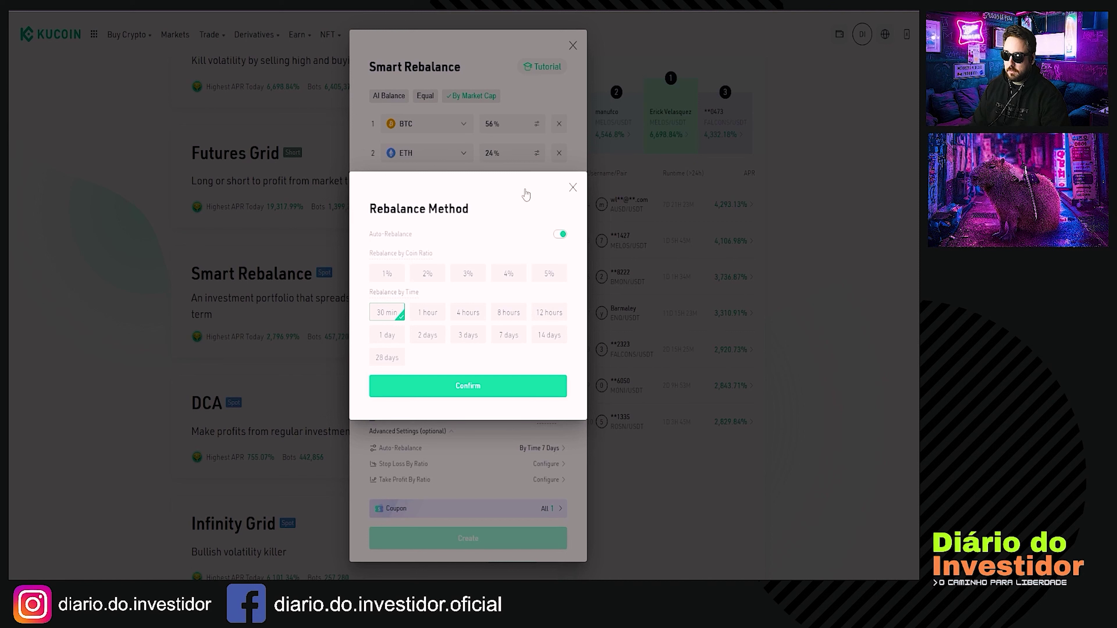
left_click(546, 277)
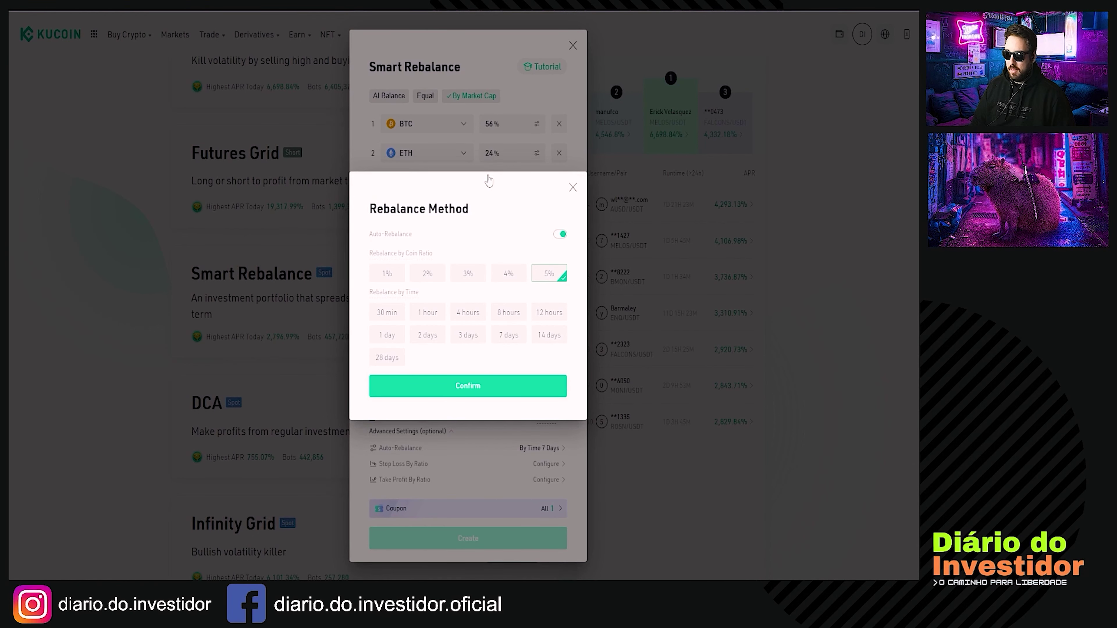
left_click(573, 187)
- View the coupons available for the bot and close the list without using one
left_click(545, 510)
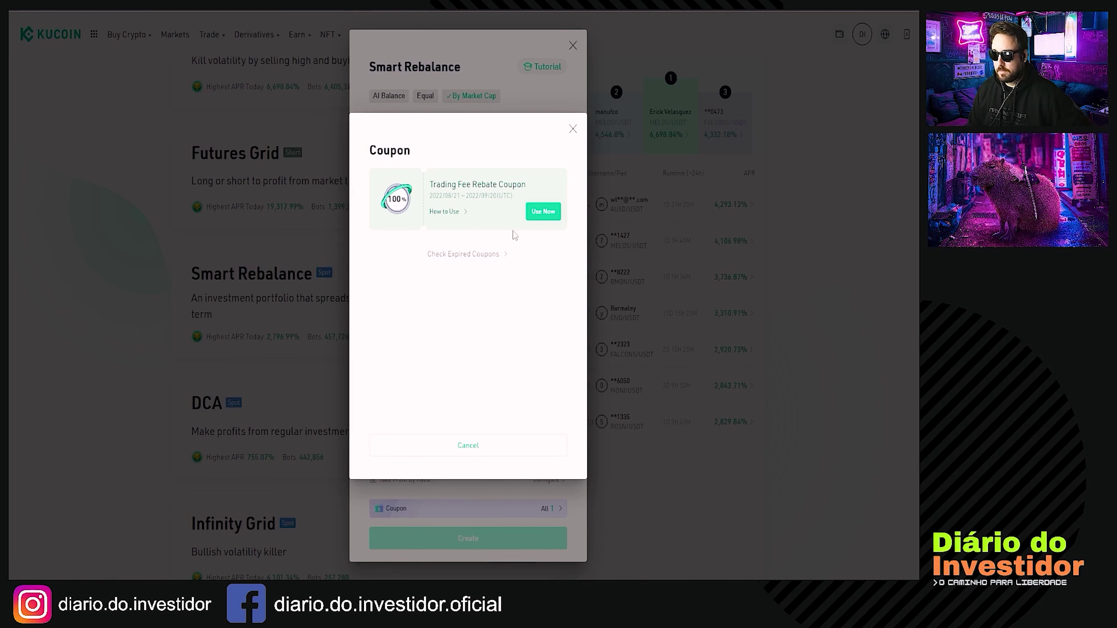
left_click(573, 129)
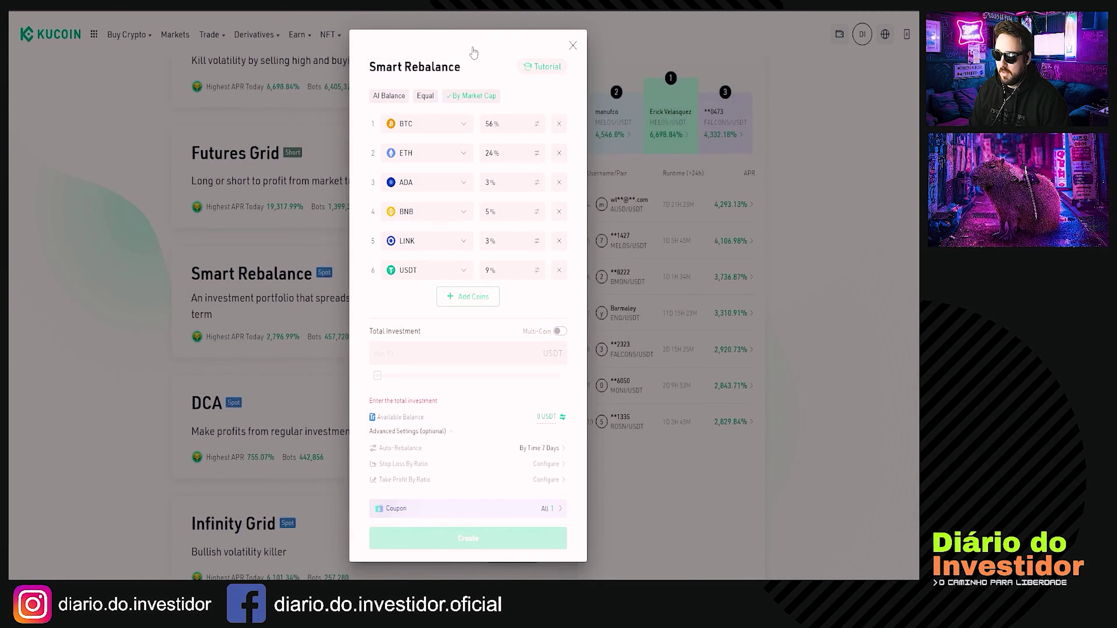